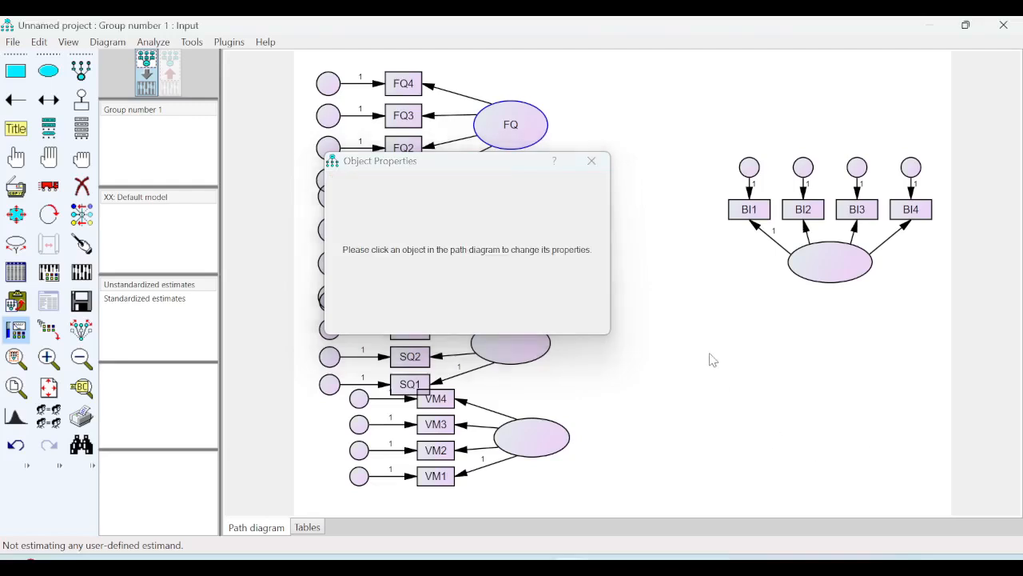
- Name the latent variable measured by SQ1 to SQ4 "SQ" in its object properties
{"action": "left_click", "coordinate": [591, 161]}
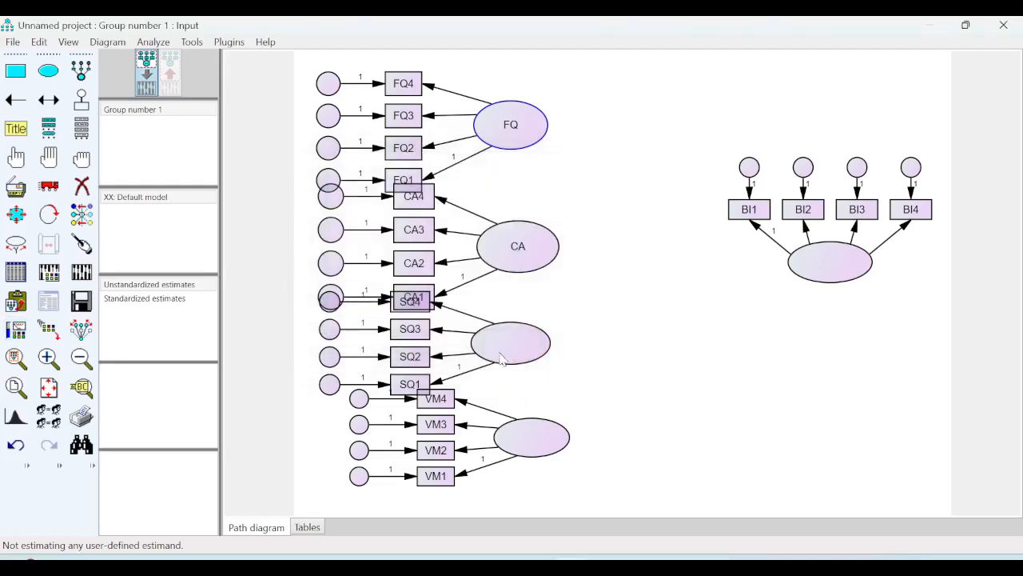
{"action": "right_click", "coordinate": [516, 345]}
{"action": "left_click", "coordinate": [571, 126]}
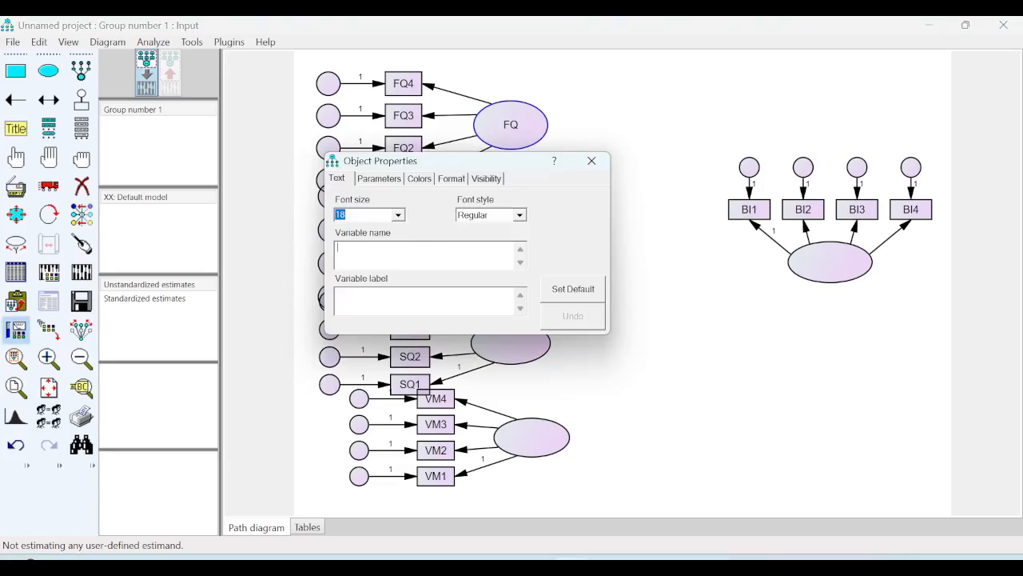
{"action": "type", "text": "SQ"}
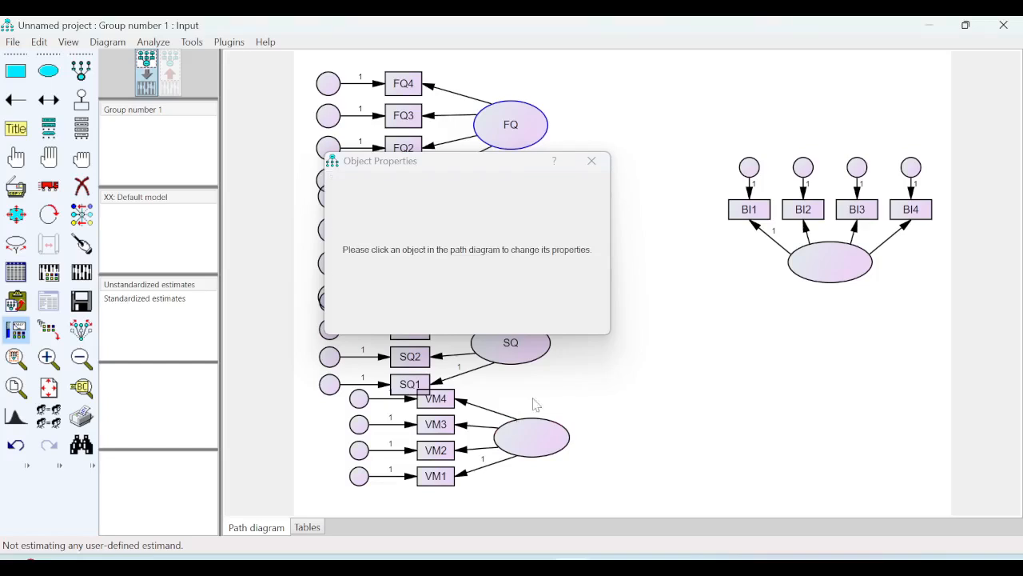
- Name the latent variable measured by VM1 to VM4 "VM" and close its object properties
{"action": "right_click", "coordinate": [530, 435]}
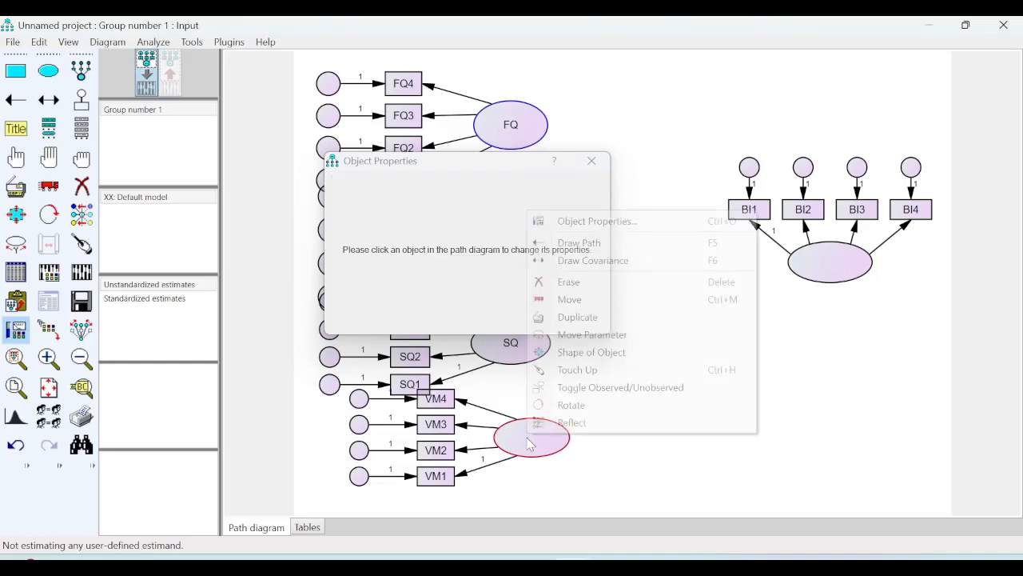
{"action": "left_click", "coordinate": [584, 222]}
{"action": "right_click", "coordinate": [542, 445]}
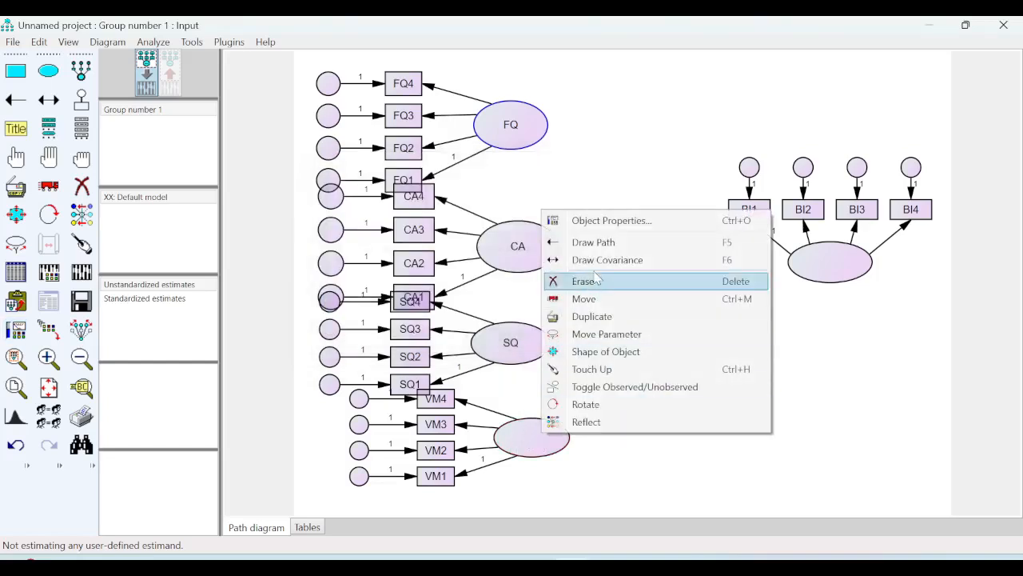
{"action": "left_click", "coordinate": [584, 220]}
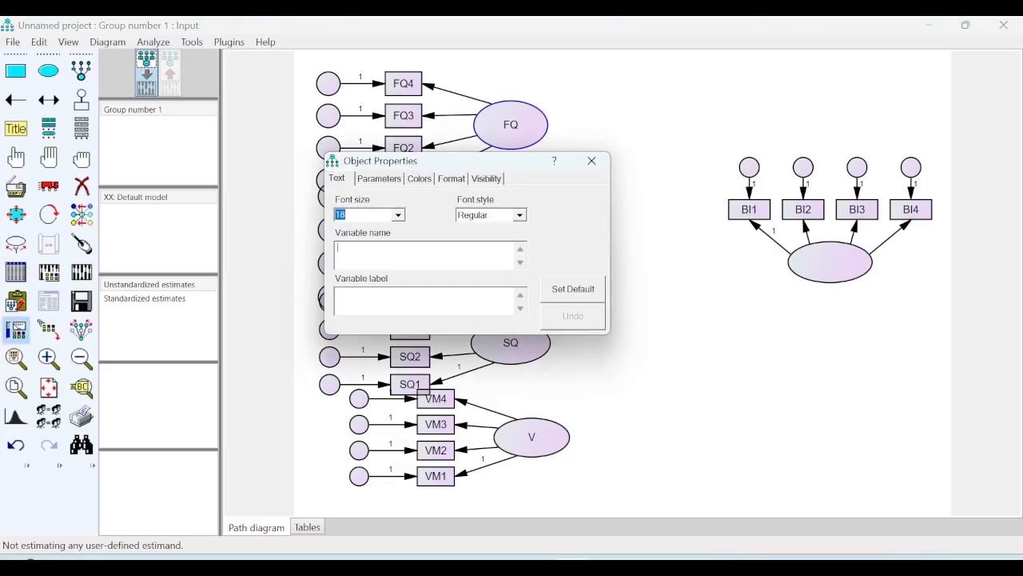
{"action": "type", "text": "VM"}
{"action": "left_click", "coordinate": [686, 346]}
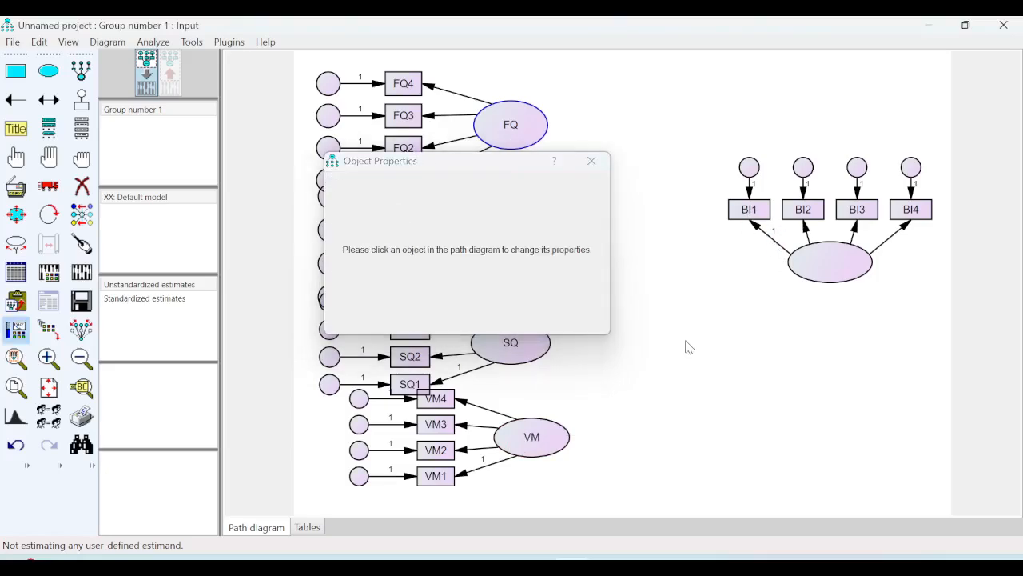
{"action": "left_click", "coordinate": [591, 160]}
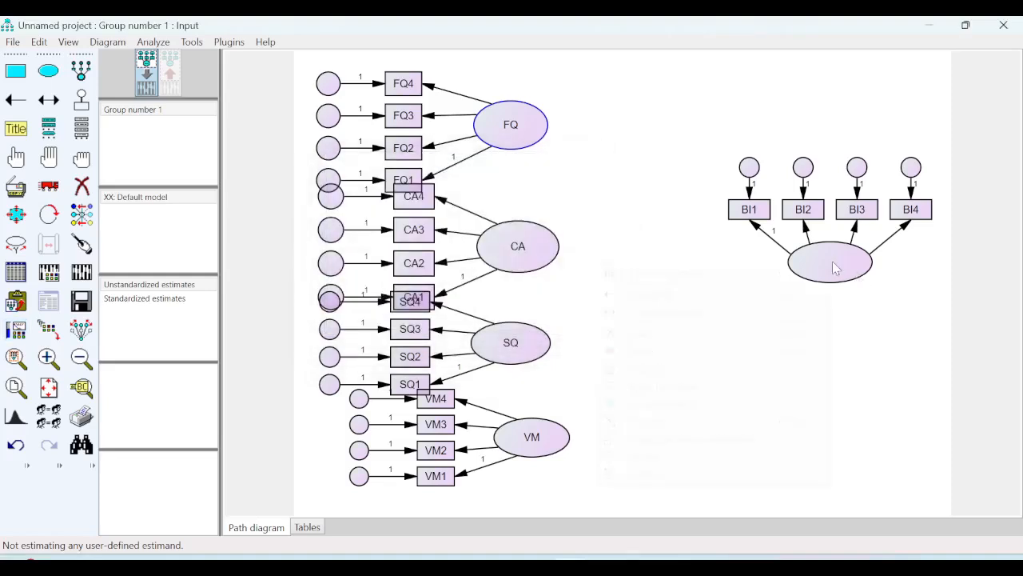
- Name the latent variable measured by BI1 to BI4 "BI" and close its object properties
{"action": "left_click", "coordinate": [695, 274]}
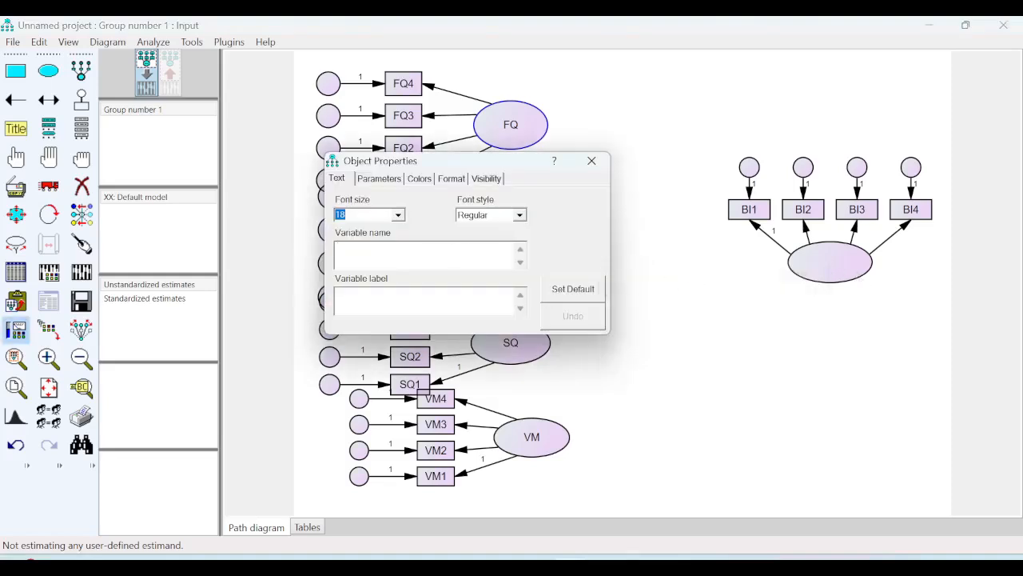
{"action": "type", "text": "BI"}
{"action": "left_click", "coordinate": [798, 377]}
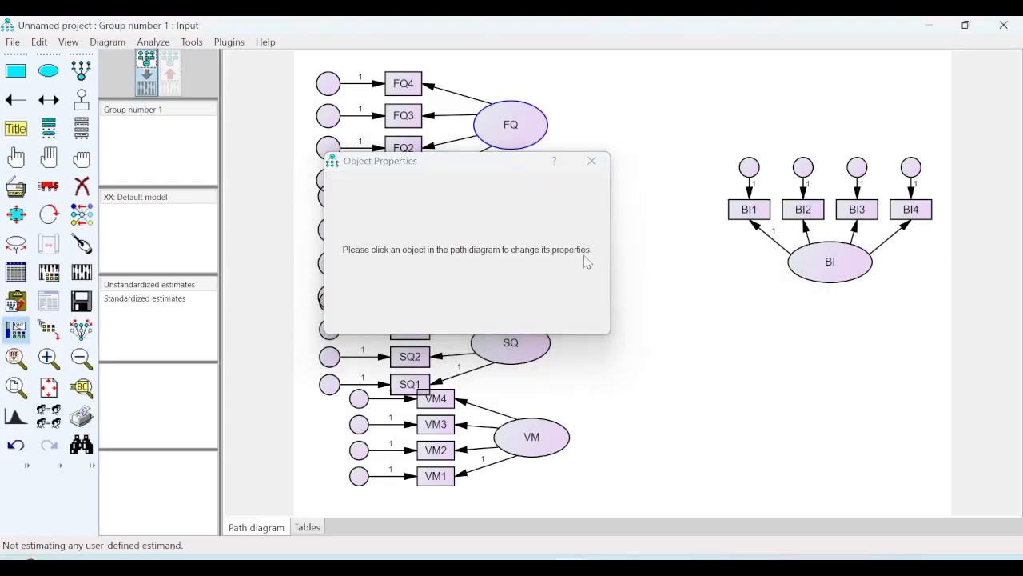
{"action": "left_click", "coordinate": [591, 161]}
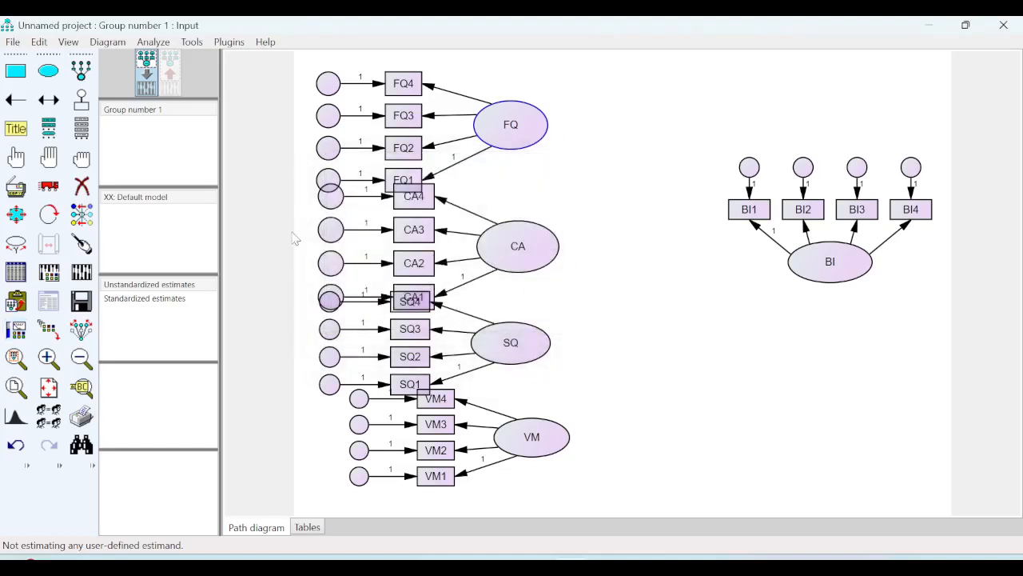
- Turn on preserve symmetries and move the CA, SQ and VM constructs with their indicators apart so they do not overlap
{"action": "left_click", "coordinate": [48, 186]}
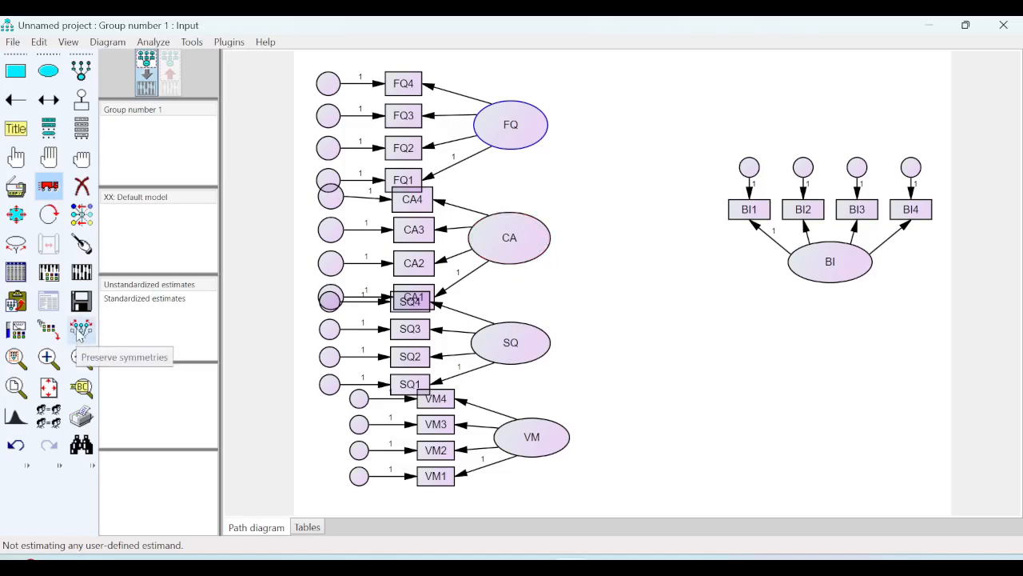
{"action": "left_click", "coordinate": [81, 331]}
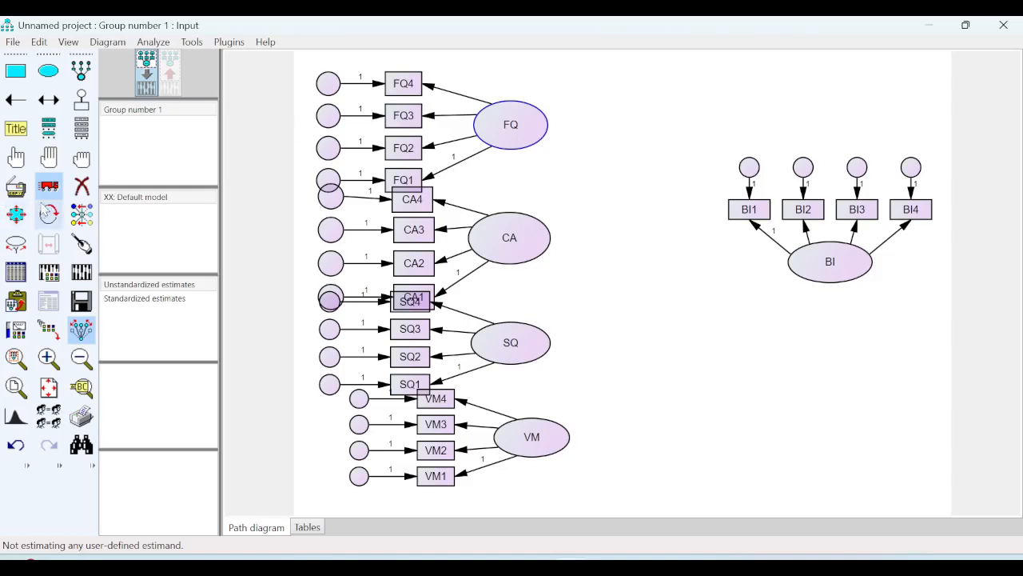
{"action": "left_click", "coordinate": [46, 210]}
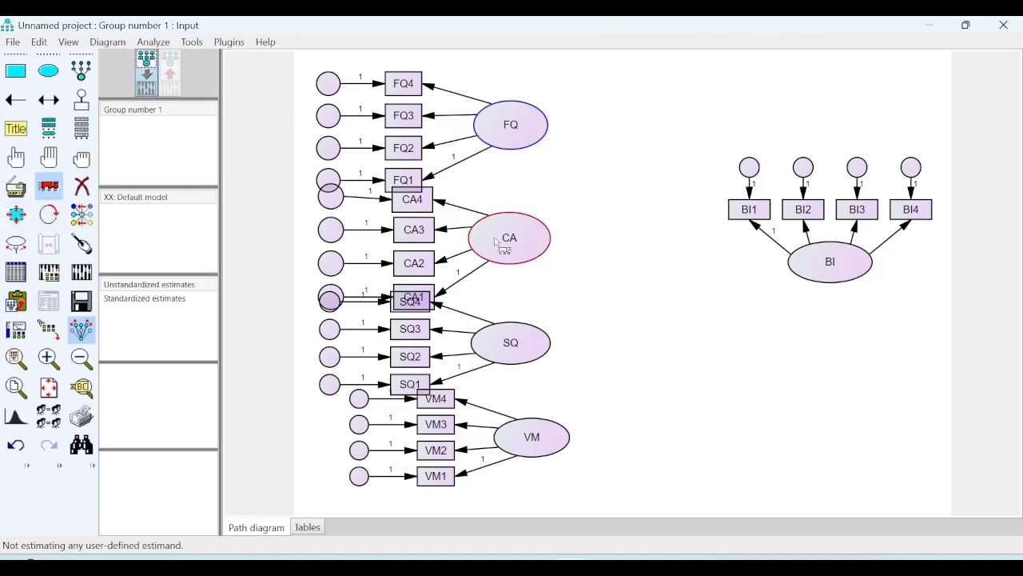
{"action": "mouse_move", "coordinate": [496, 239]}
{"action": "left_mouse_down"}
{"action": "mouse_move", "coordinate": [498, 249]}
{"action": "mouse_move", "coordinate": [537, 226]}
{"action": "mouse_move", "coordinate": [636, 263]}
{"action": "mouse_move", "coordinate": [653, 241]}
{"action": "mouse_move", "coordinate": [584, 267]}
{"action": "mouse_move", "coordinate": [478, 262]}
{"action": "mouse_move", "coordinate": [491, 251]}
{"action": "left_mouse_up"}
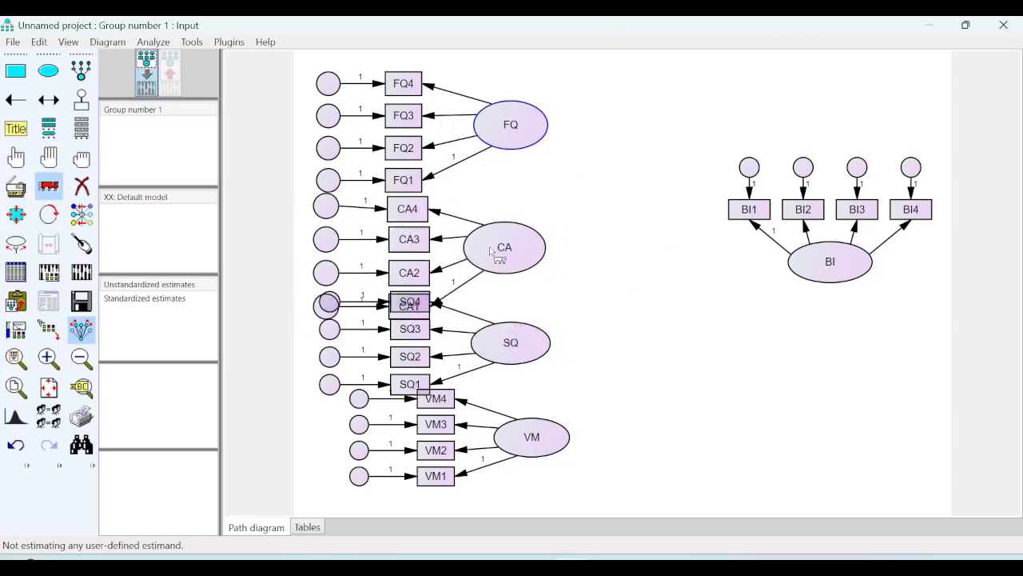
{"action": "left_click_drag", "start_coordinate": [513, 350], "coordinate": [511, 382]}
{"action": "left_click_drag", "start_coordinate": [537, 447], "coordinate": [631, 474]}
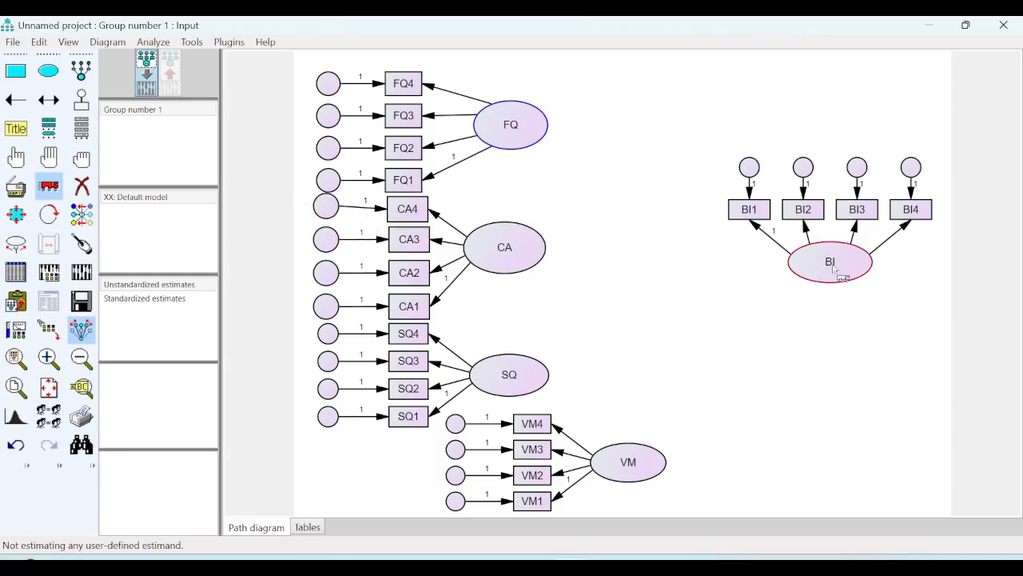
- Move the BI construct closer to the other constructs and rotate its indicators to the right side of the ellipse
{"action": "left_click_drag", "start_coordinate": [835, 271], "coordinate": [740, 277]}
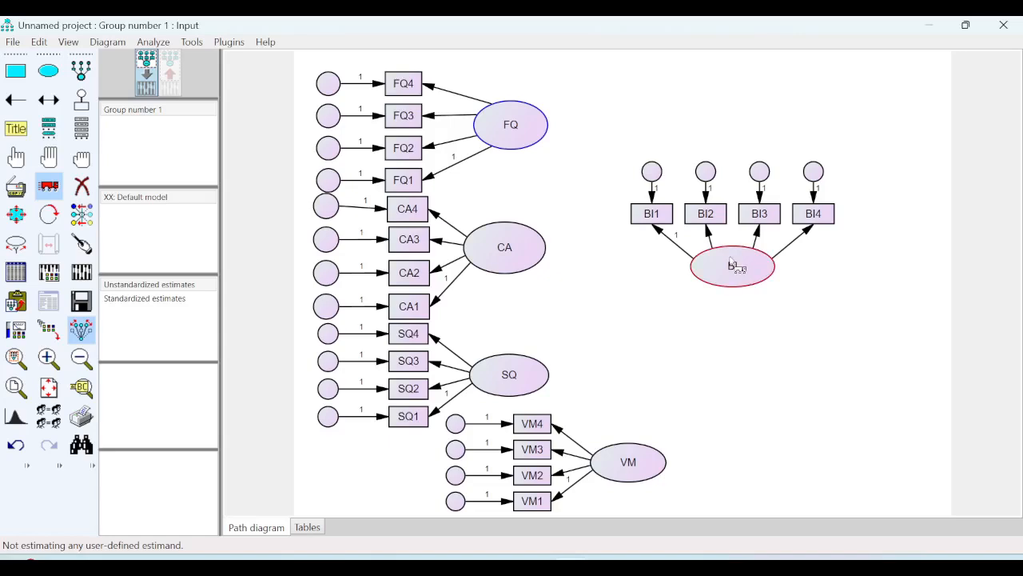
{"action": "left_click", "coordinate": [49, 214]}
{"action": "left_click", "coordinate": [720, 266]}
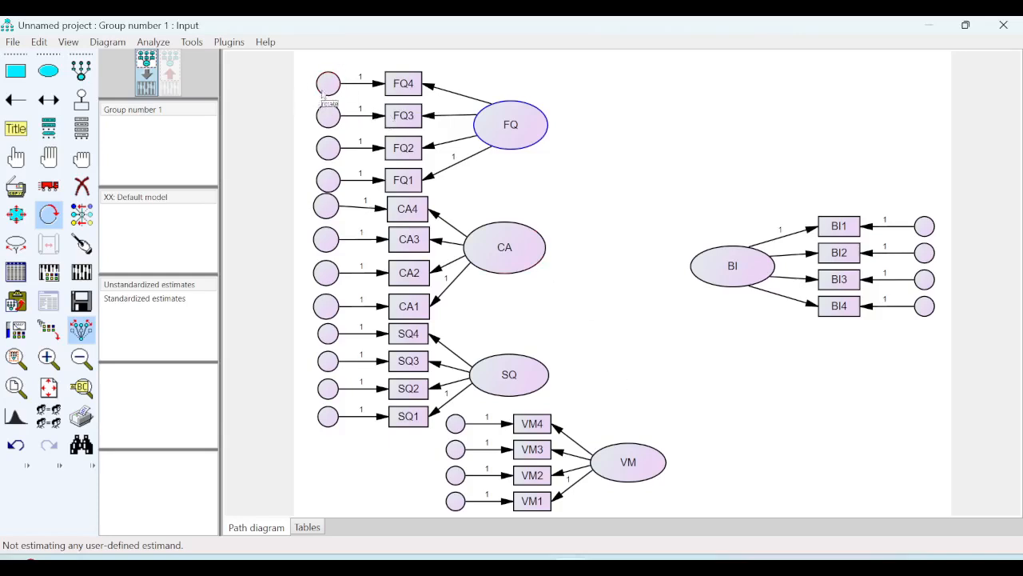
- Name all the error terms automatically with the Name Unobserved Variables plugin
{"action": "left_click", "coordinate": [229, 44]}
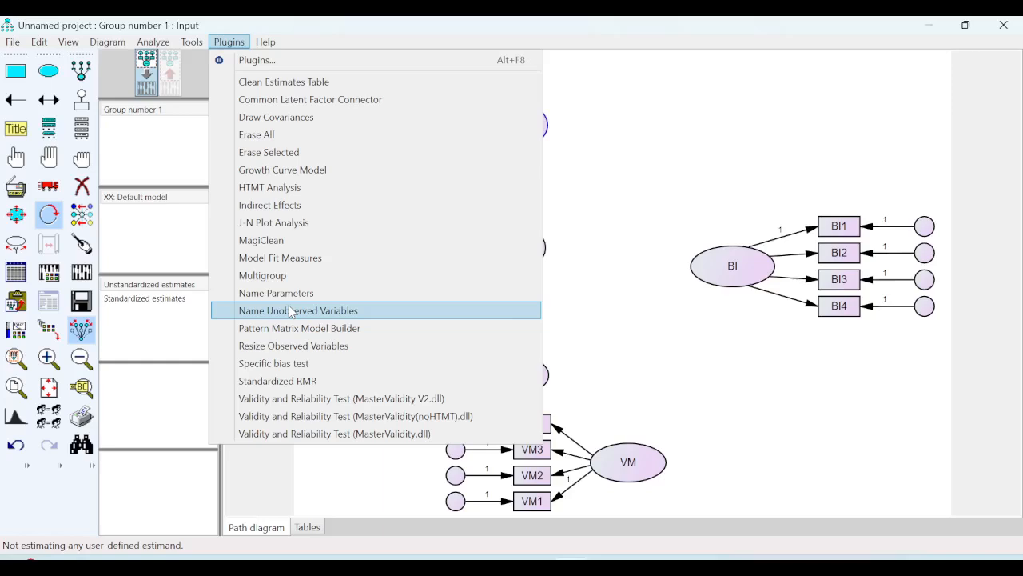
{"action": "left_click", "coordinate": [333, 311]}
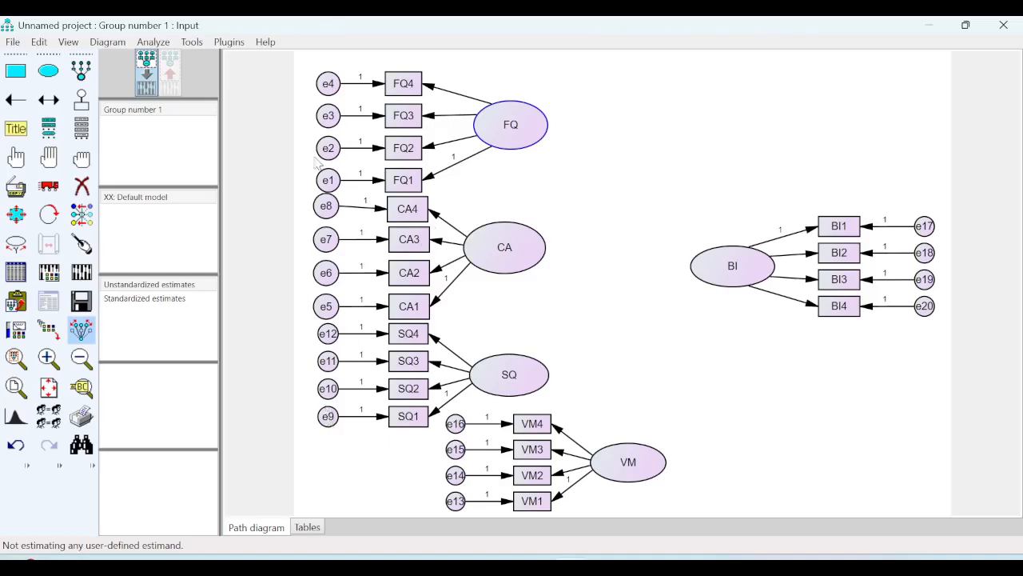
- Draw covariances between the latent variables FQ–CA, CA–SQ, SQ–VM, VM–BI, BI–SQ and BI–CA
{"action": "left_click", "coordinate": [49, 99]}
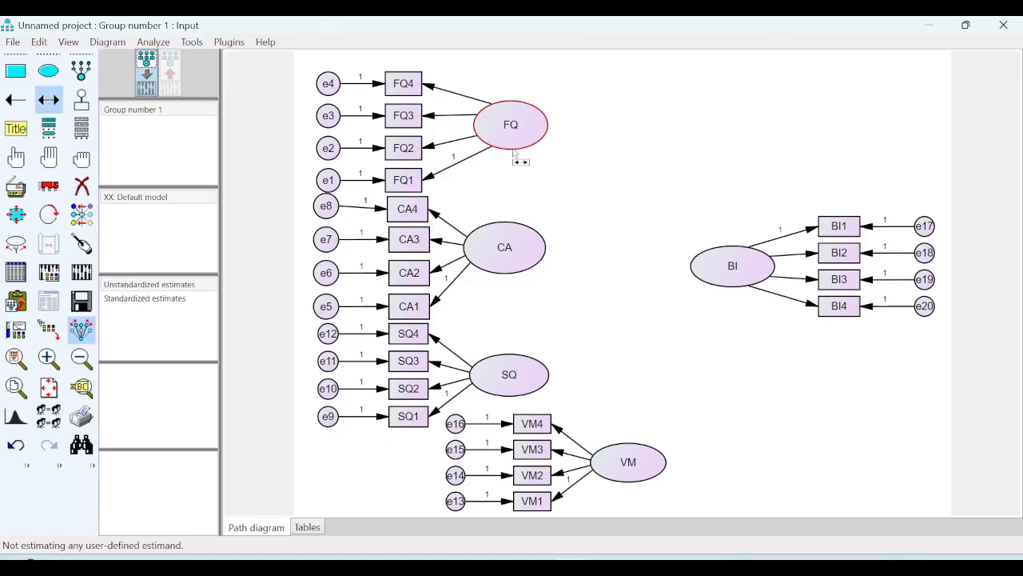
{"action": "left_click_drag", "start_coordinate": [514, 153], "coordinate": [519, 234]}
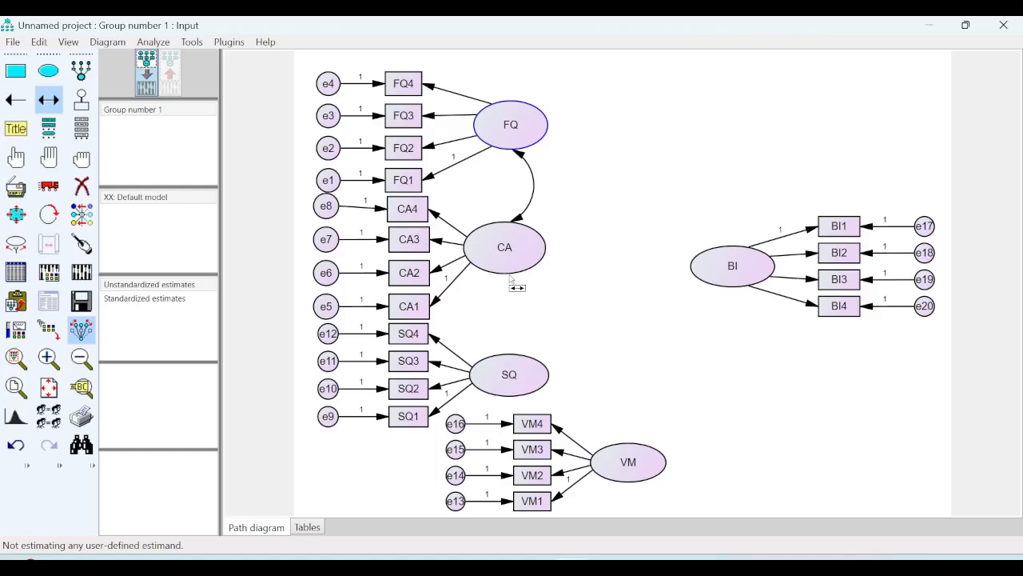
{"action": "left_click_drag", "start_coordinate": [516, 280], "coordinate": [528, 358]}
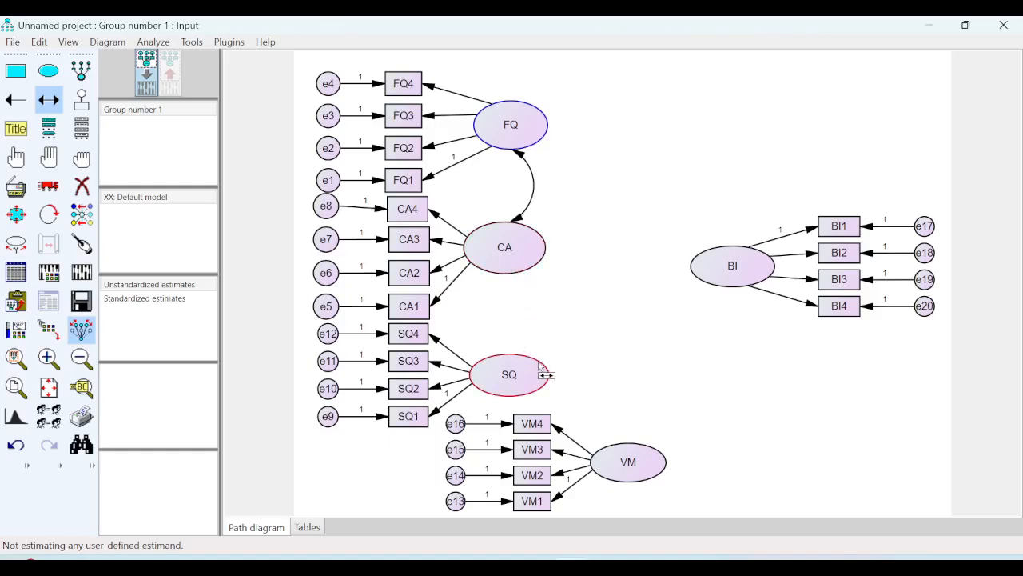
{"action": "left_click_drag", "start_coordinate": [518, 275], "coordinate": [721, 291]}
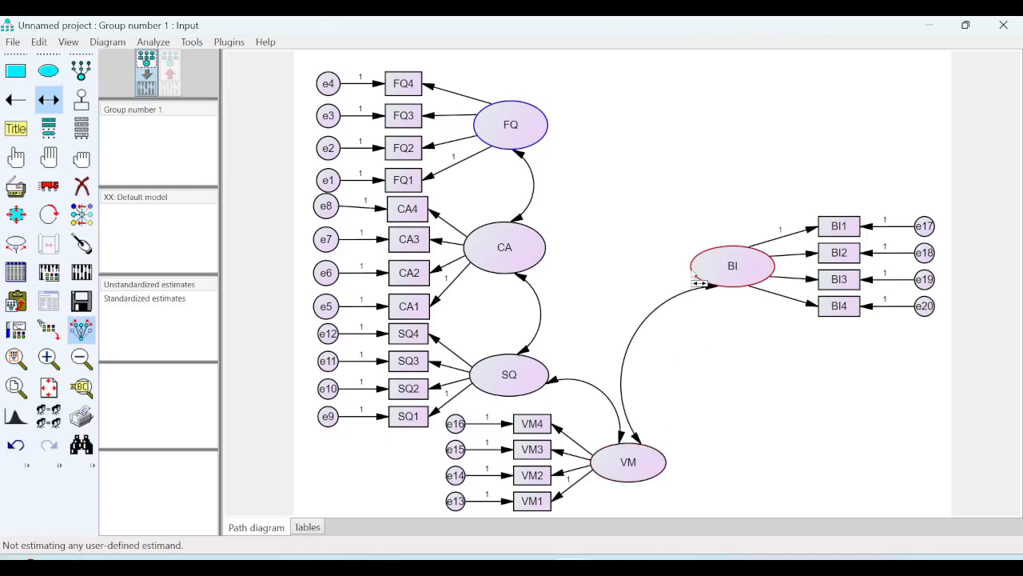
{"action": "left_click_drag", "start_coordinate": [702, 285], "coordinate": [544, 373]}
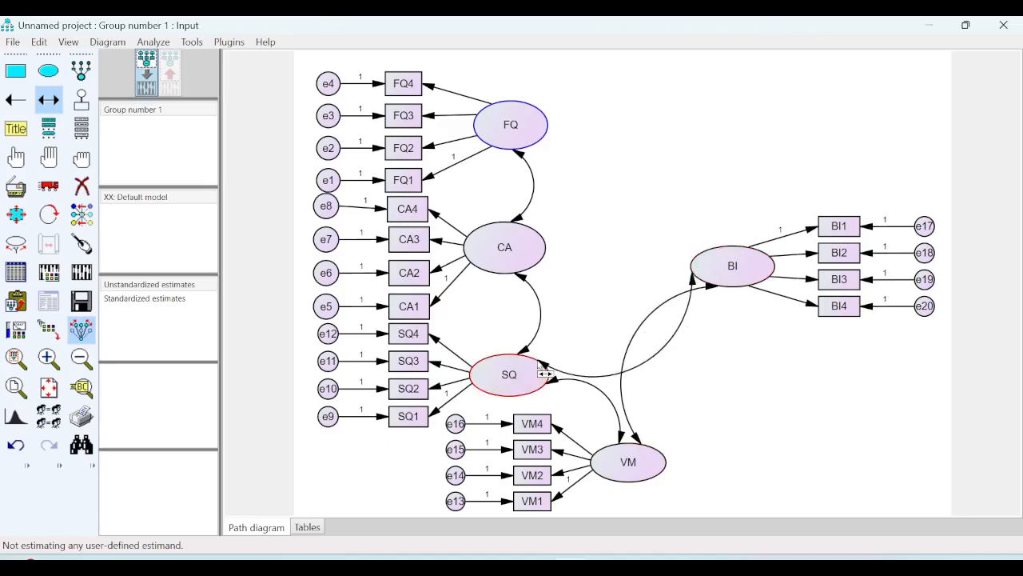
{"action": "left_click_drag", "start_coordinate": [695, 267], "coordinate": [547, 271]}
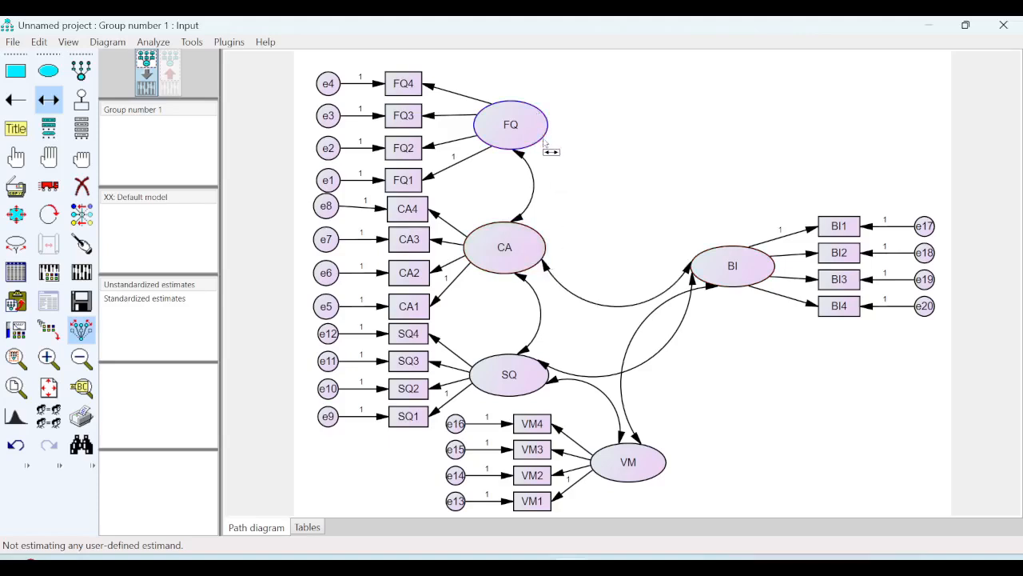